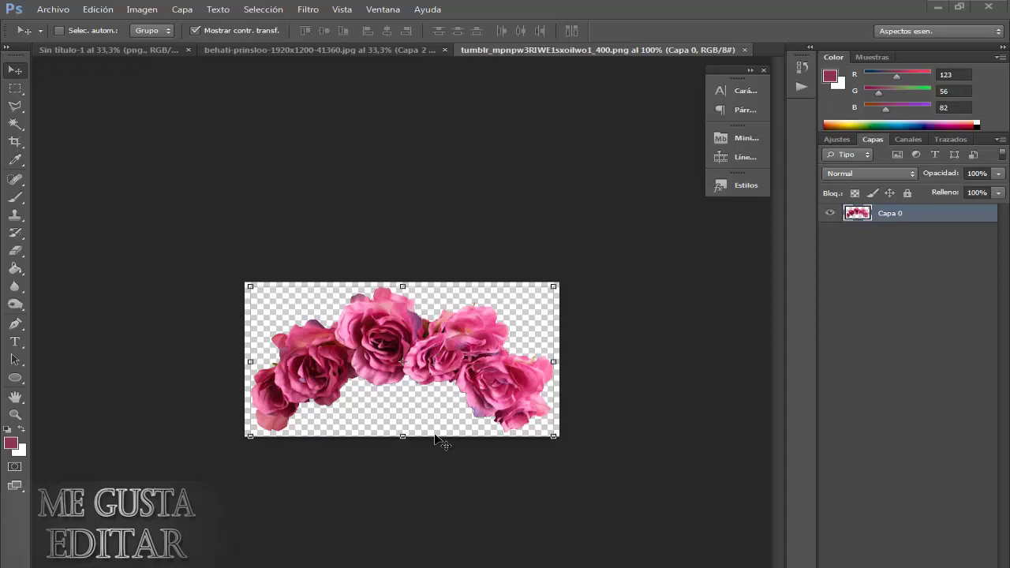
# Step: In the portrait document, hide Niveles 1, Capa 2 copia, Capa 1 and Capa 2, and select Fondo
pyautogui.click(346, 50)
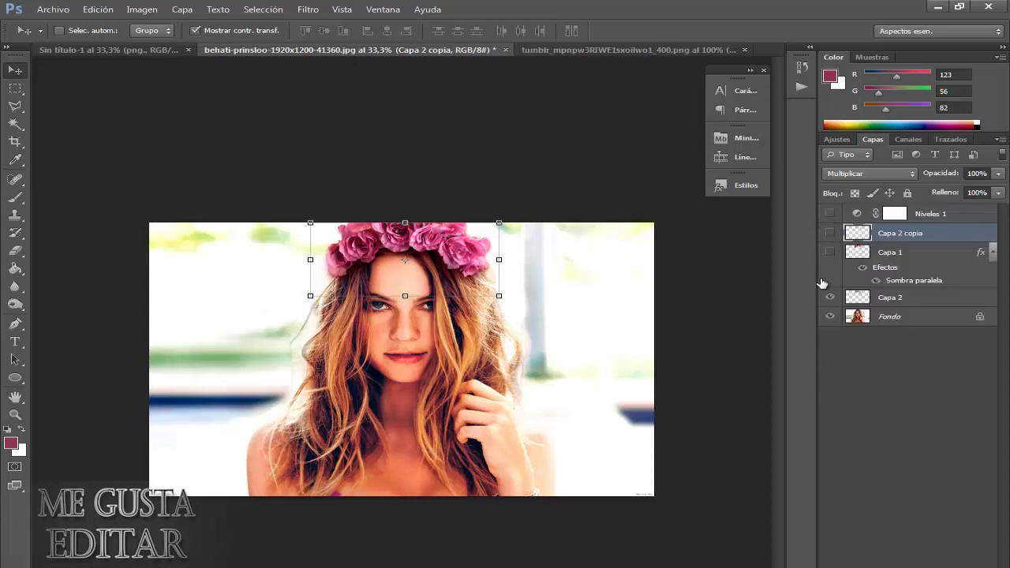
pyautogui.moveTo(828, 215); pyautogui.dragTo(830, 298)
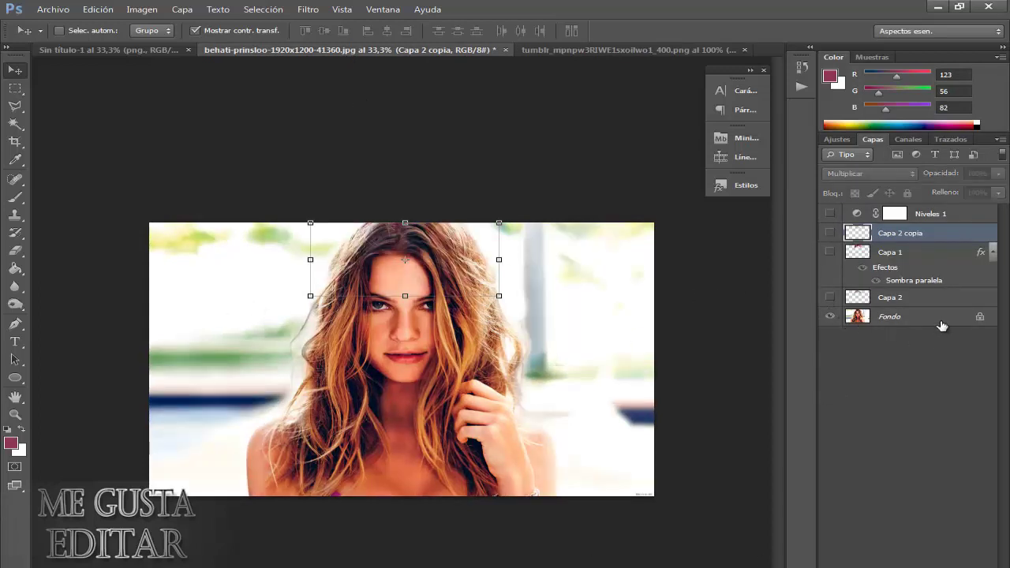
pyautogui.click(942, 326)
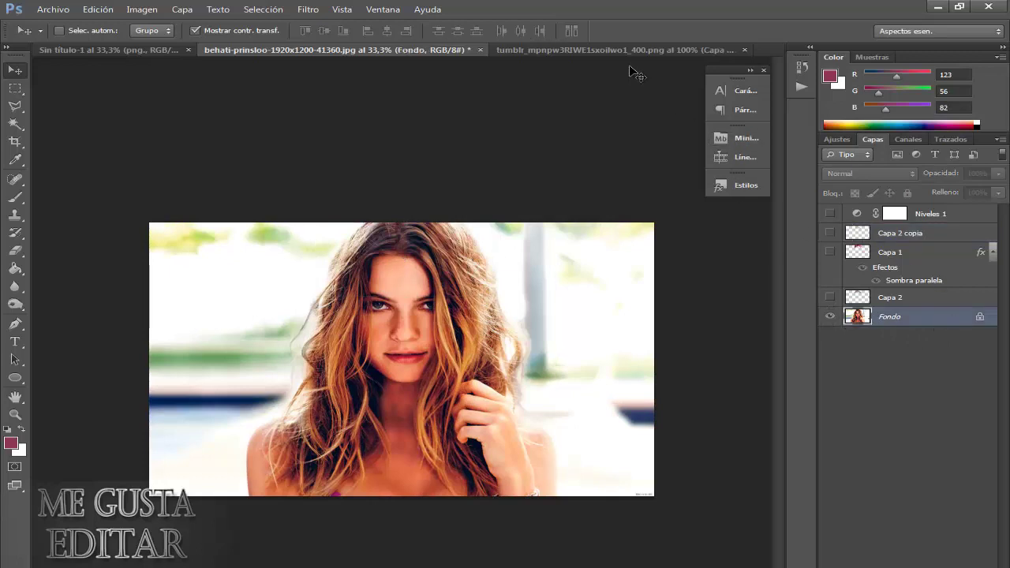
# Step: Float the roses document and drag the roses onto the portrait as a new layer
pyautogui.moveTo(593, 50); pyautogui.dragTo(305, 361)
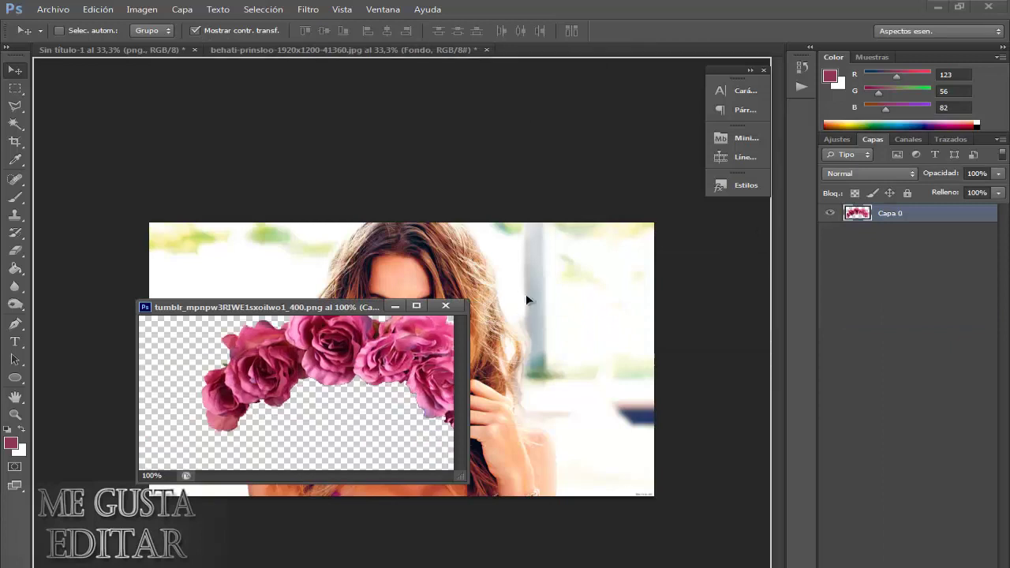
pyautogui.moveTo(332, 355)
pyautogui.mouseDown()
pyautogui.moveTo(513, 316)
pyautogui.moveTo(422, 246)
pyautogui.mouseUp()
pyautogui.click(445, 305)
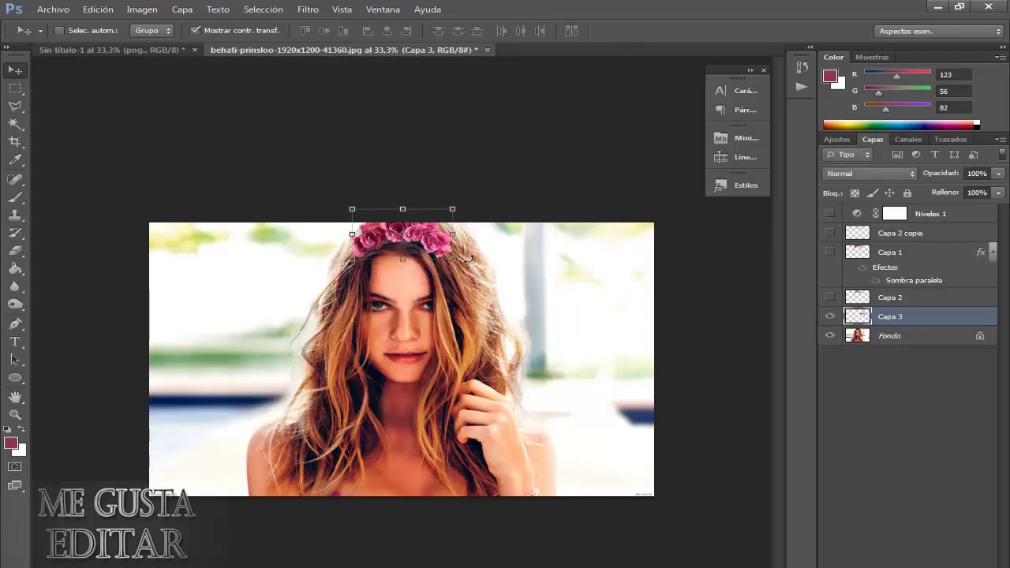
# Step: Scale the rose crown to roughly 166% by 183% and position it atop her head
pyautogui.moveTo(454, 259)
pyautogui.mouseDown()
pyautogui.moveTo(517, 303)
pyautogui.moveTo(446, 258)
pyautogui.mouseUp()
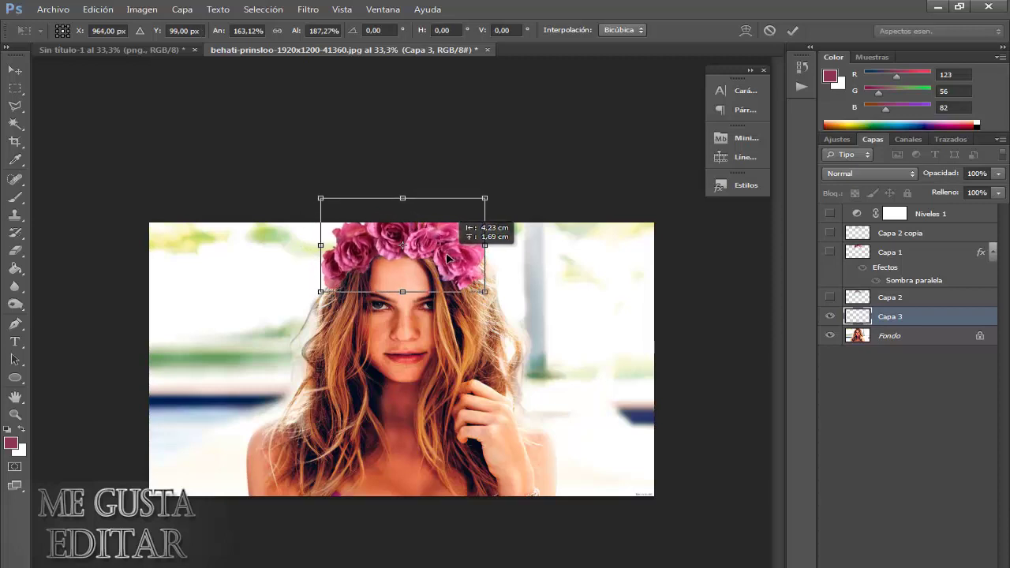
pyautogui.moveTo(446, 258)
pyautogui.mouseDown()
pyautogui.moveTo(460, 254)
pyautogui.moveTo(450, 236)
pyautogui.mouseUp()
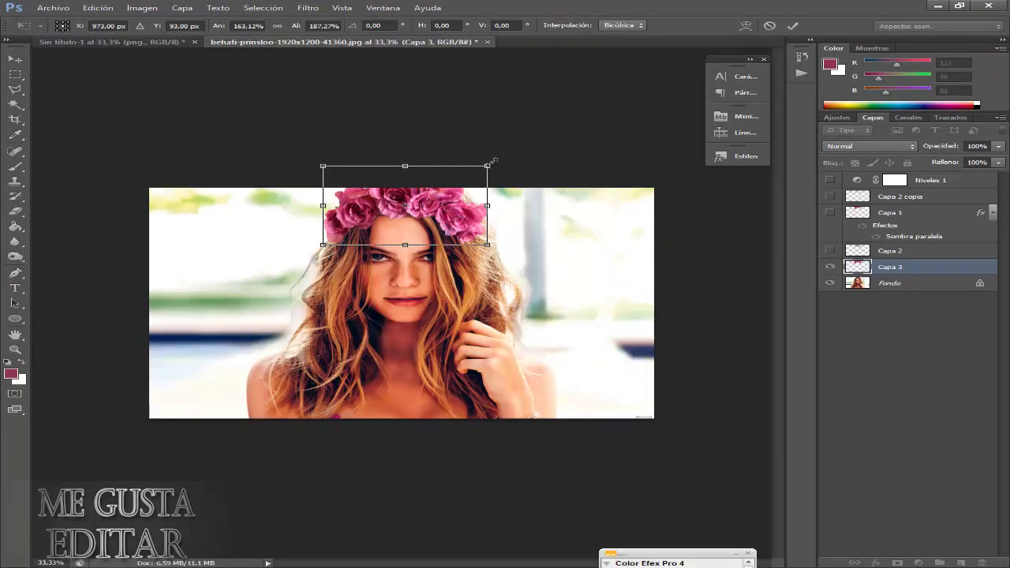
pyautogui.moveTo(493, 163); pyautogui.dragTo(495, 165)
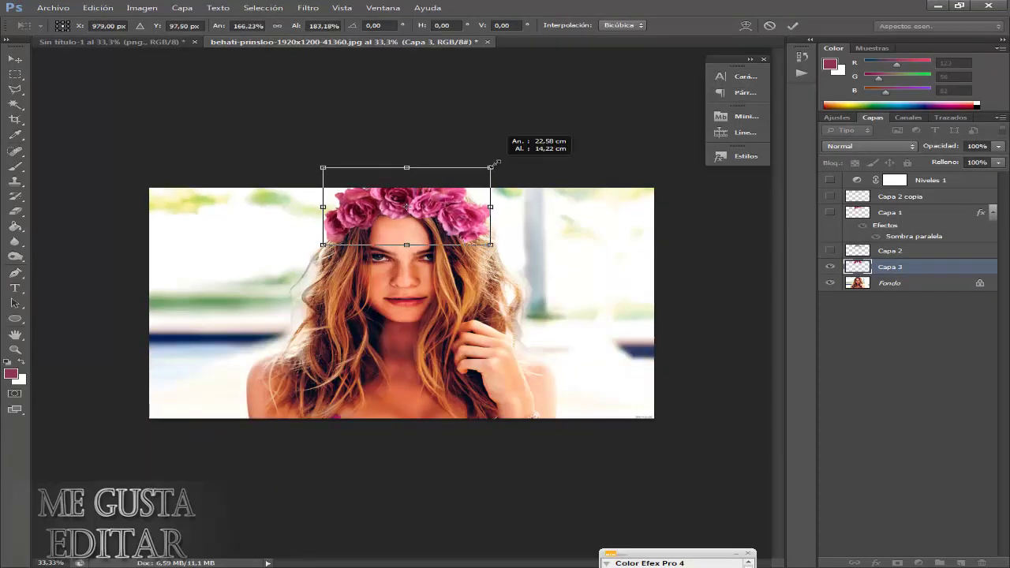
# Step: Commit the transform and add a drop shadow to Capa 3 using dark pink 7e314c
pyautogui.click(792, 26)
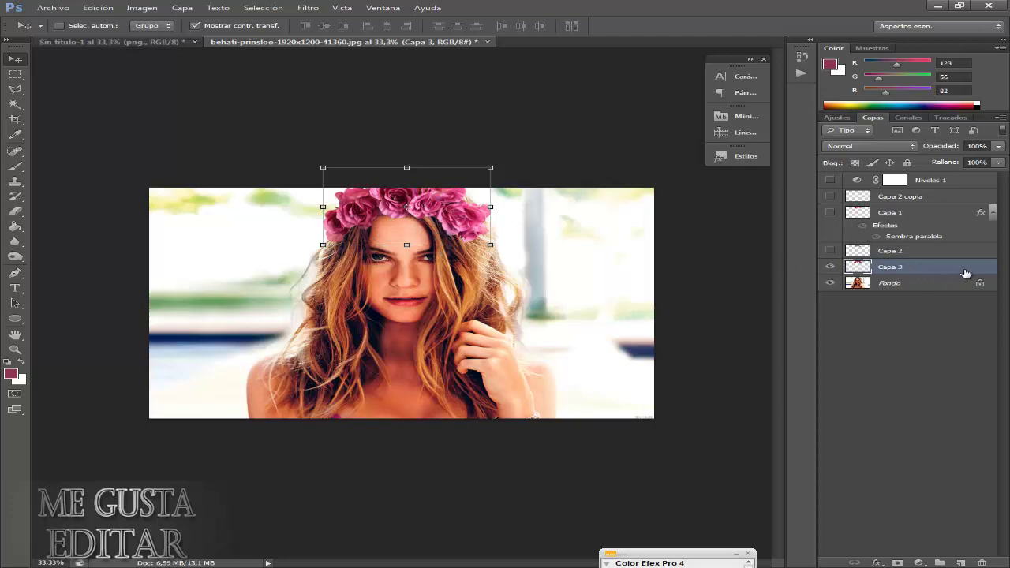
pyautogui.doubleClick(965, 272)
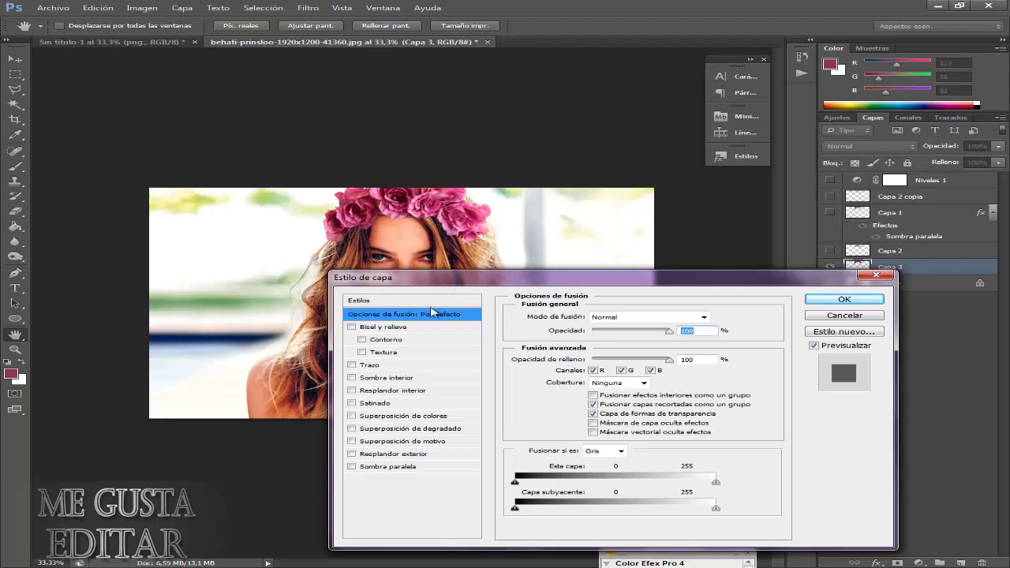
pyautogui.click(378, 468)
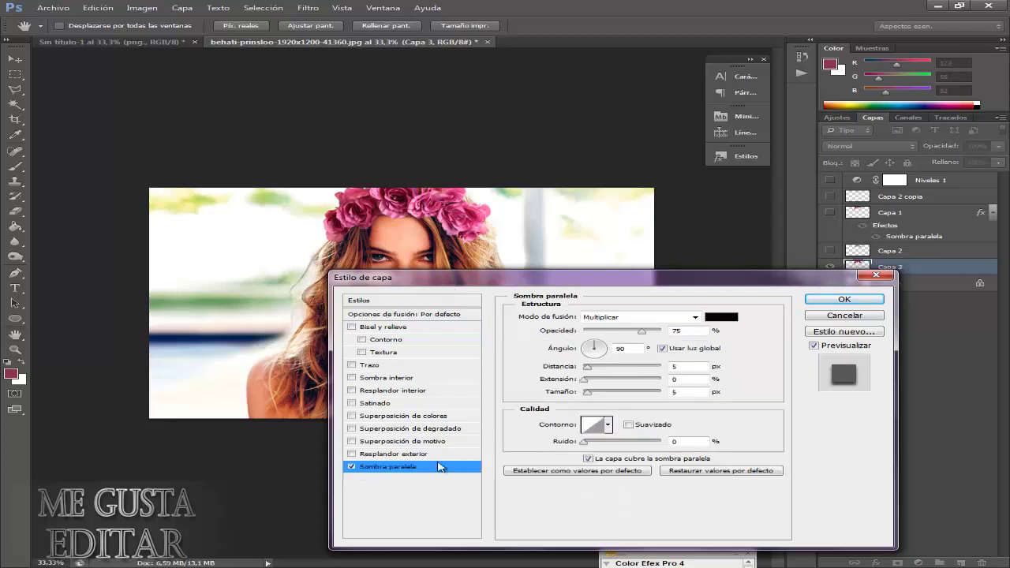
pyautogui.click(719, 319)
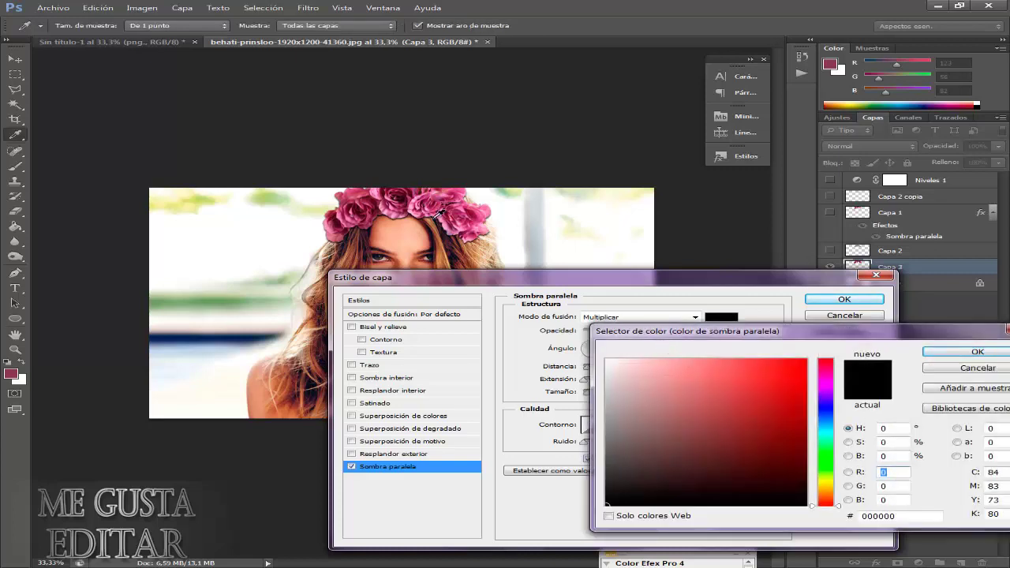
pyautogui.click(370, 228)
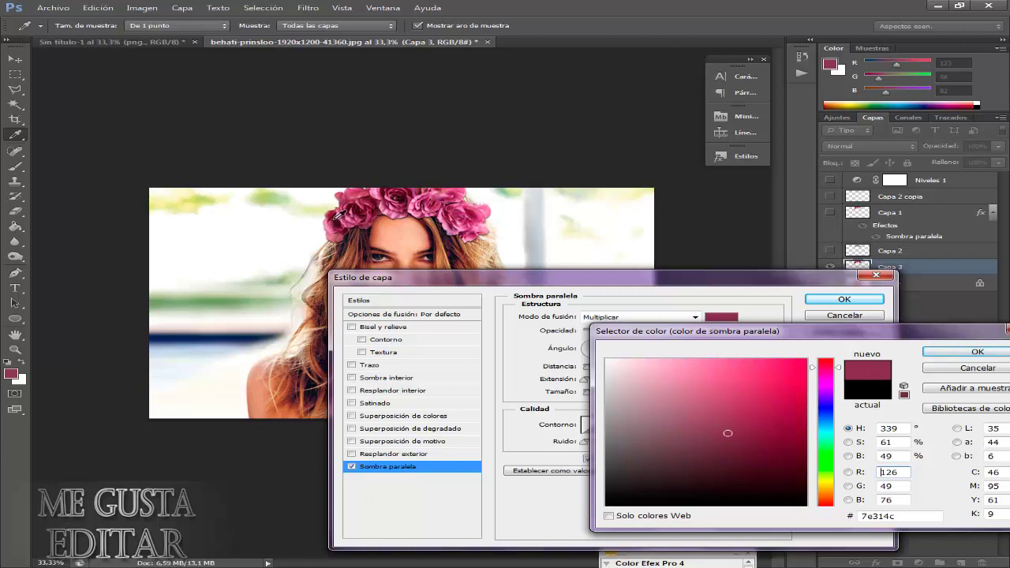
pyautogui.click(947, 354)
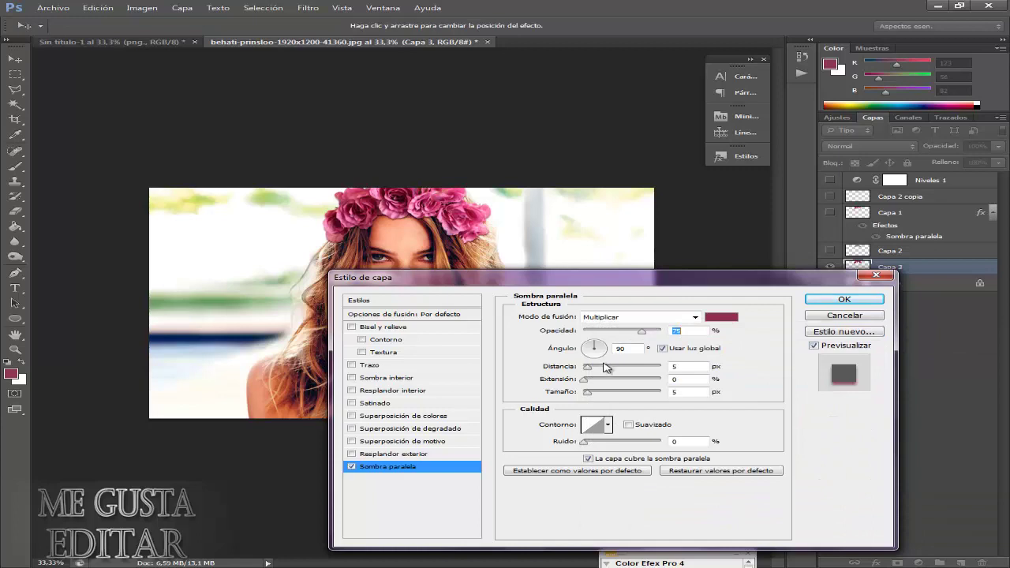
# Step: Set the shadow distance to 10 and opacity to about 75, then apply the style
pyautogui.moveTo(588, 368); pyautogui.dragTo(599, 396)
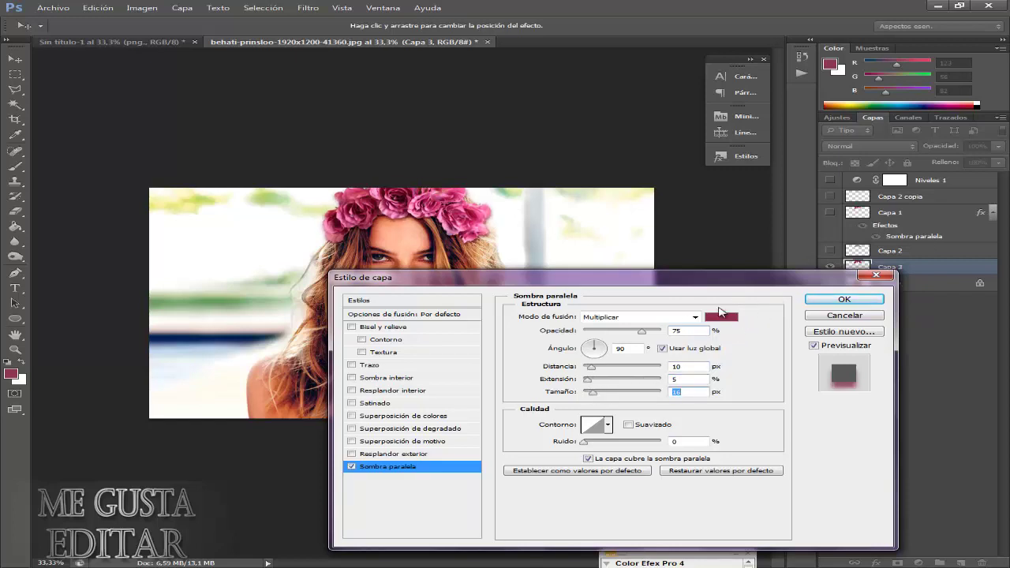
pyautogui.click(653, 332)
pyautogui.moveTo(650, 332); pyautogui.dragTo(645, 334)
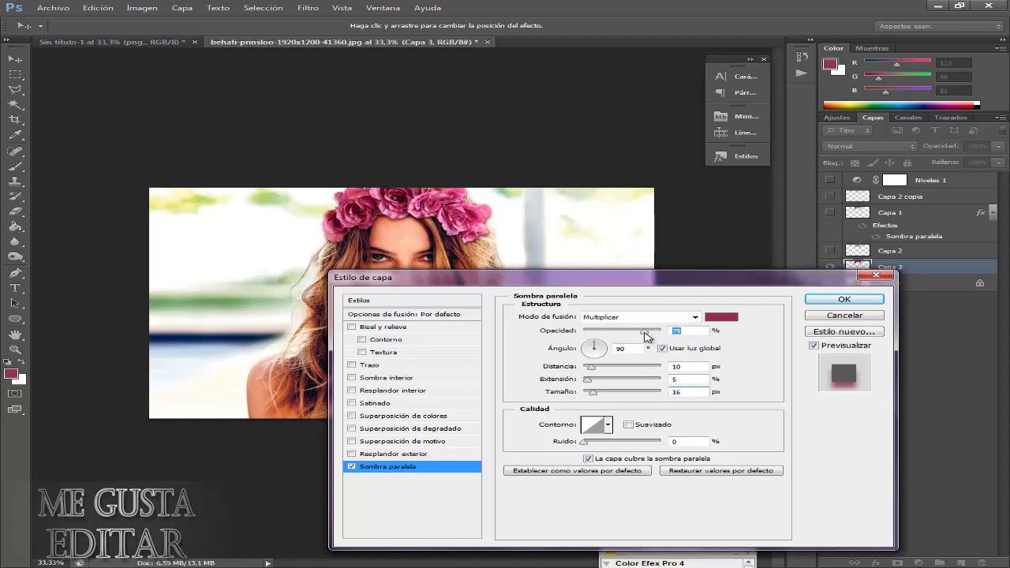
pyautogui.click(828, 304)
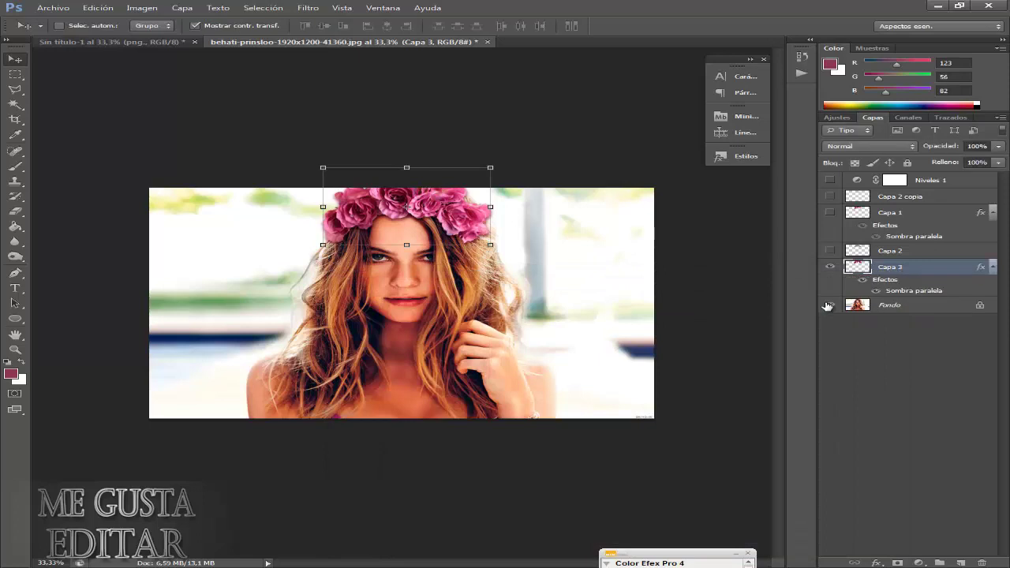
# Step: Add Capa 4 above Fondo, blended with Multiplicar at 73% opacity
pyautogui.click(926, 308)
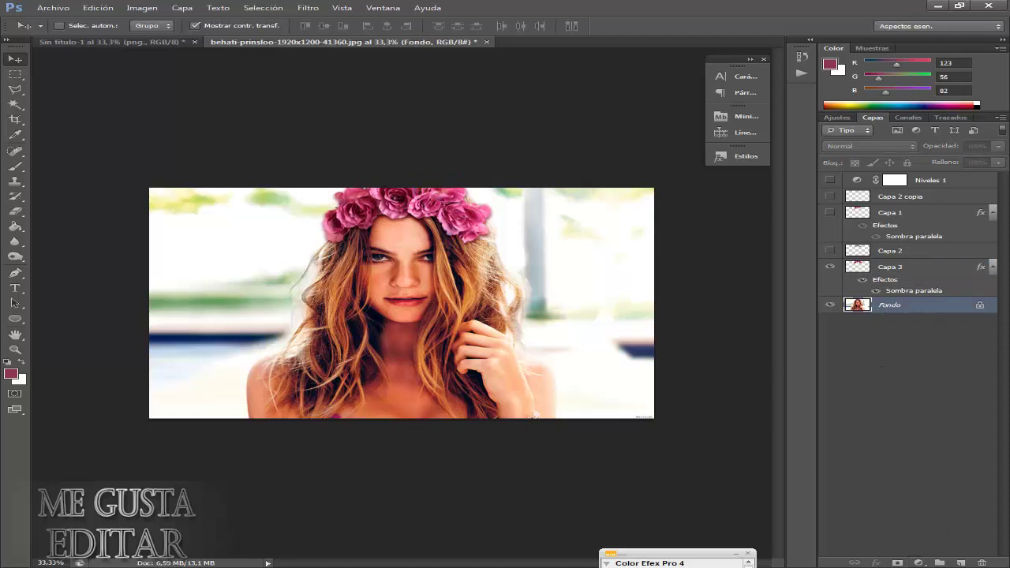
pyautogui.click(960, 562)
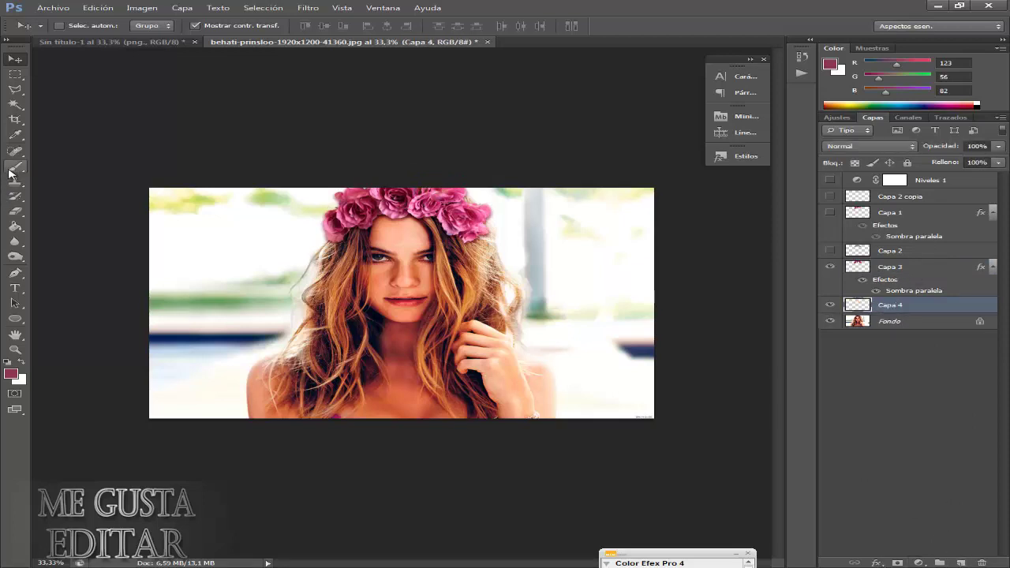
pyautogui.click(11, 173)
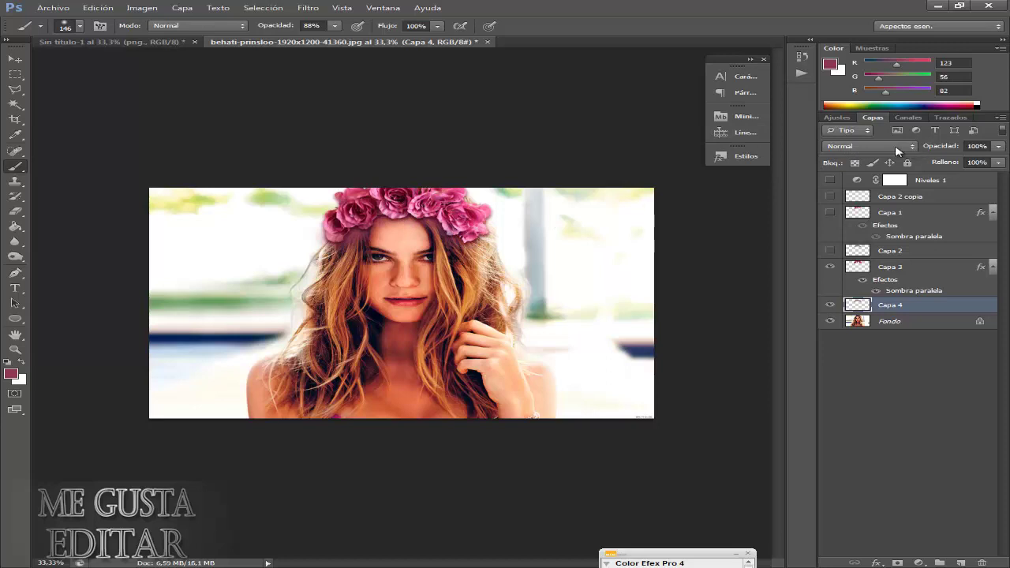
pyautogui.click(851, 149)
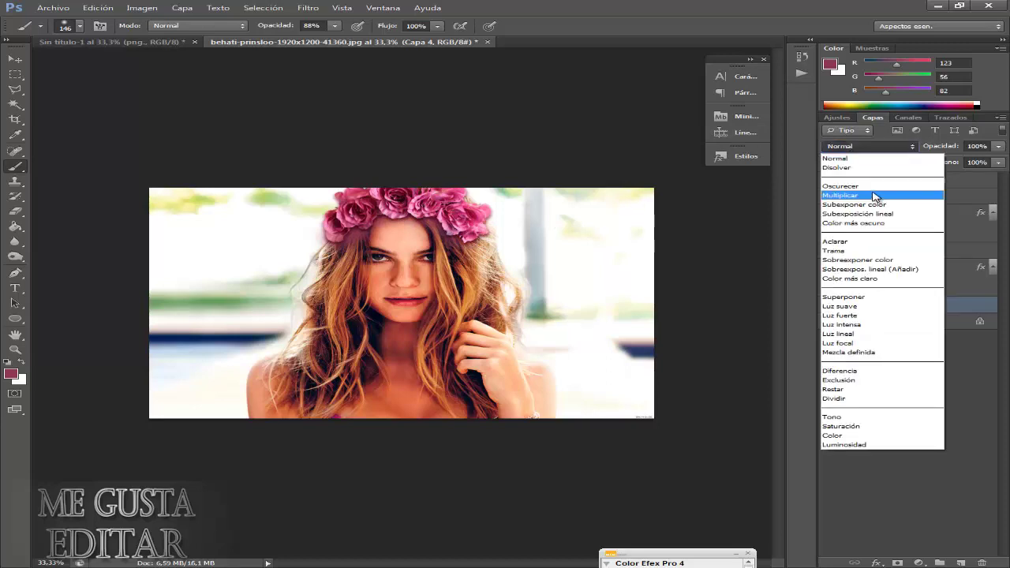
pyautogui.click(868, 193)
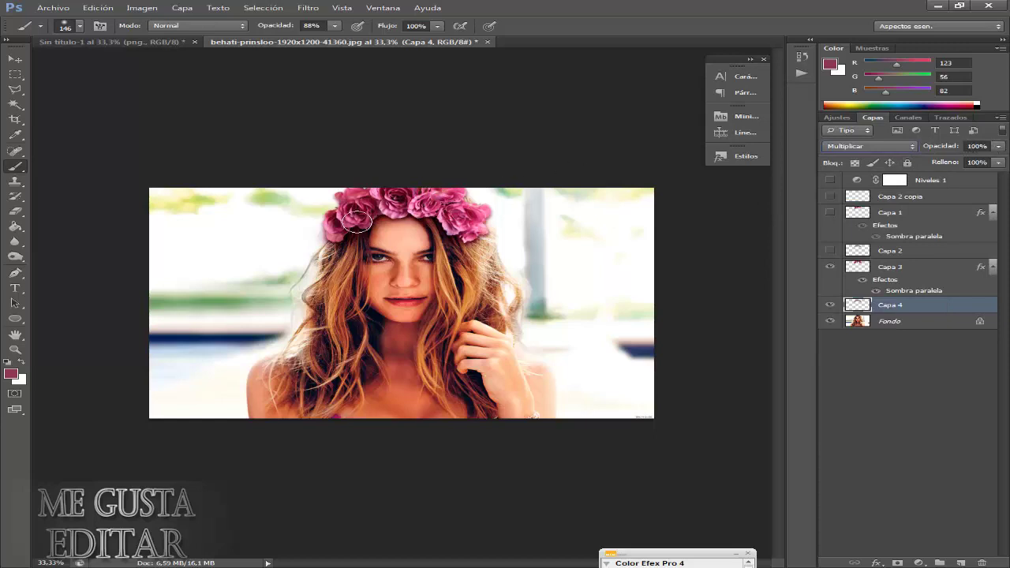
pyautogui.click(999, 146)
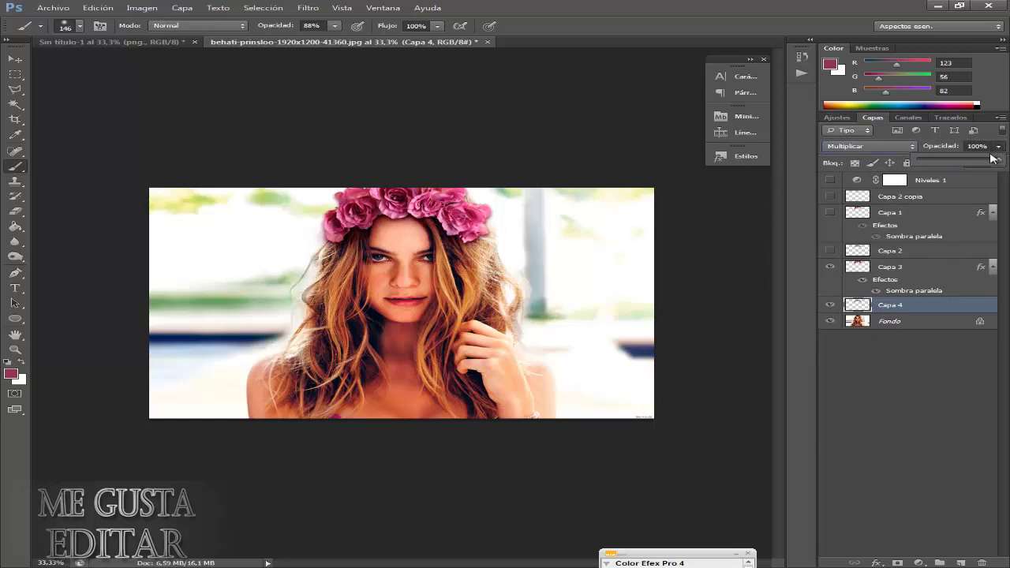
pyautogui.moveTo(992, 160); pyautogui.dragTo(977, 161)
# Step: Use the Eraser on Capa 4, then reselect Fondo with the Move tool
pyautogui.click(14, 211)
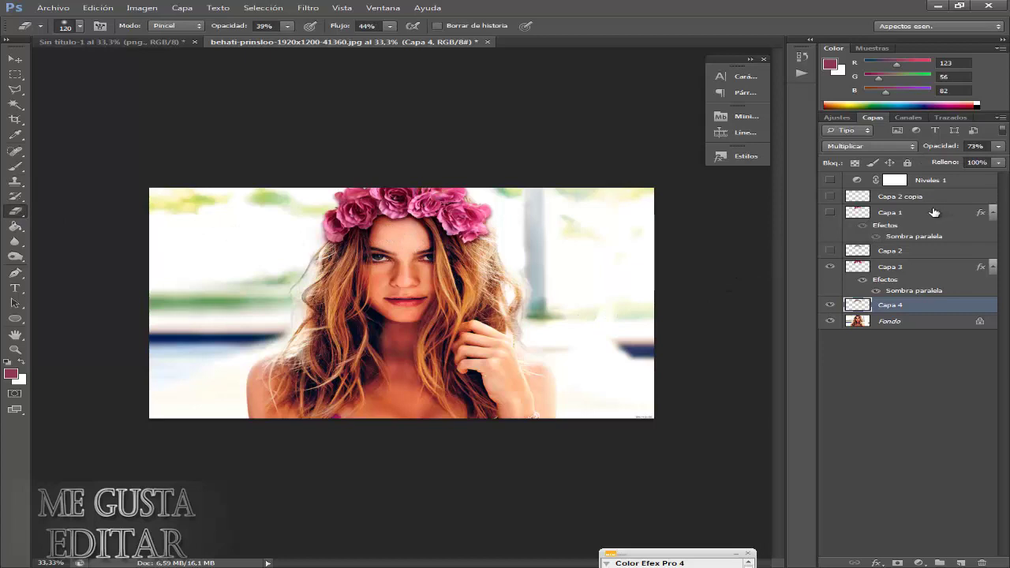
pyautogui.click(887, 323)
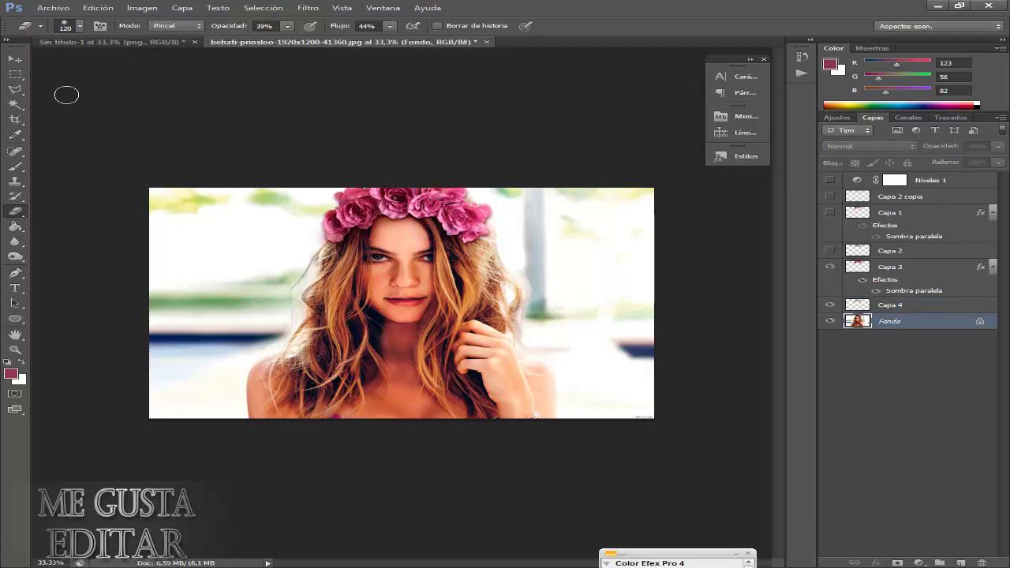
pyautogui.click(14, 59)
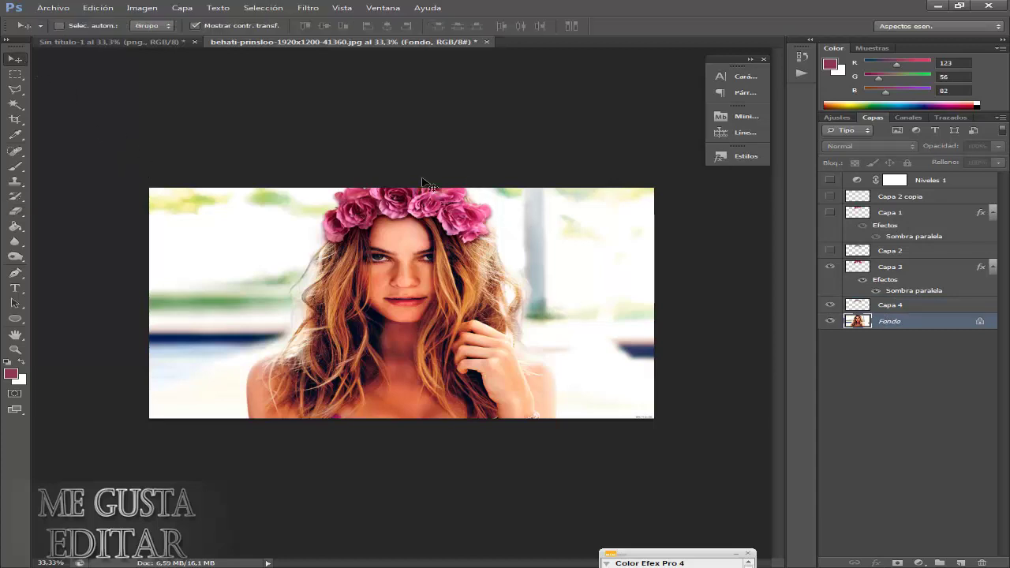
# Step: Open Imagen > Ajustes > Equilibrio de color and cancel without changes
pyautogui.click(141, 7)
pyautogui.moveTo(152, 37)
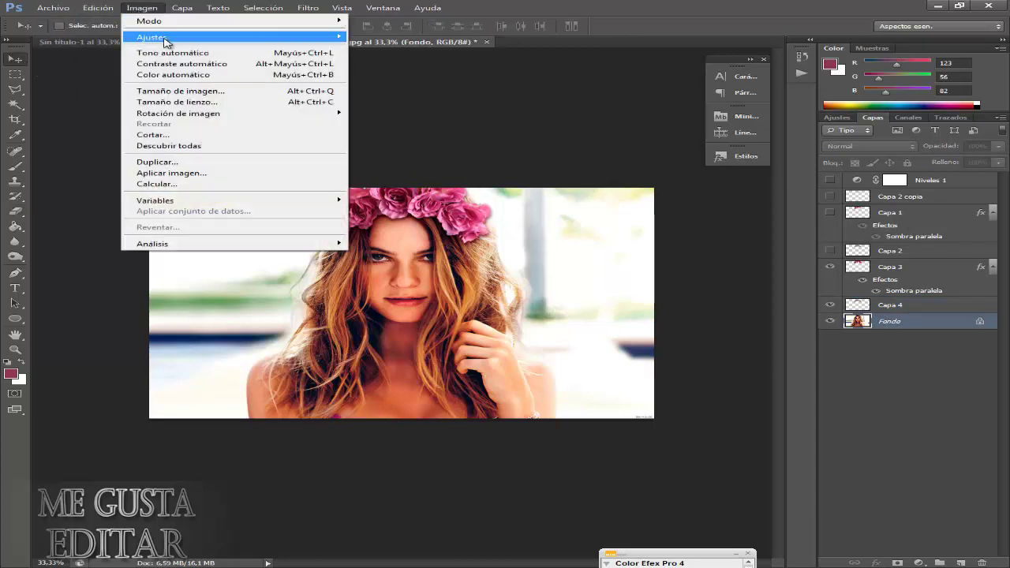
pyautogui.click(495, 109)
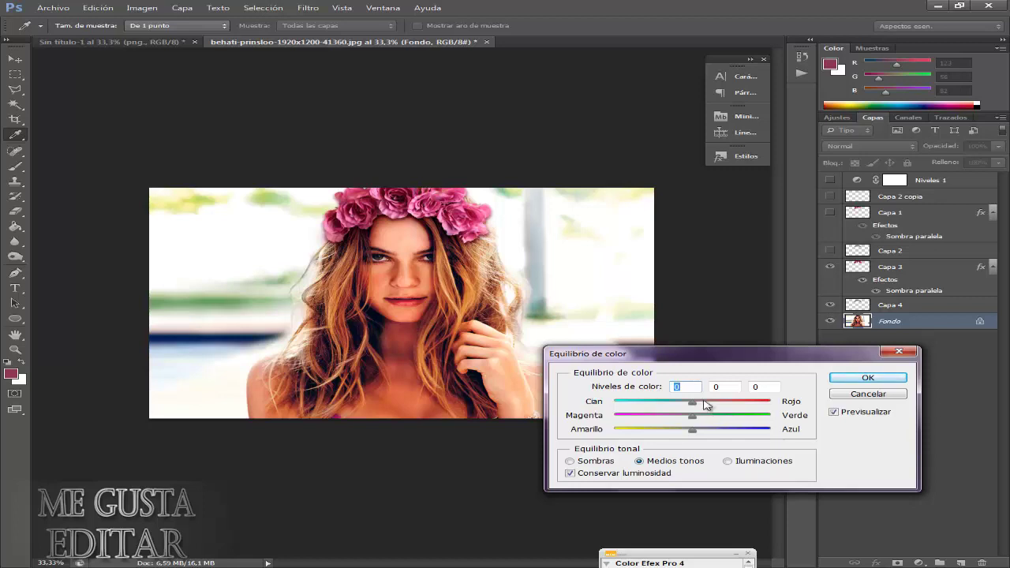
pyautogui.click(878, 394)
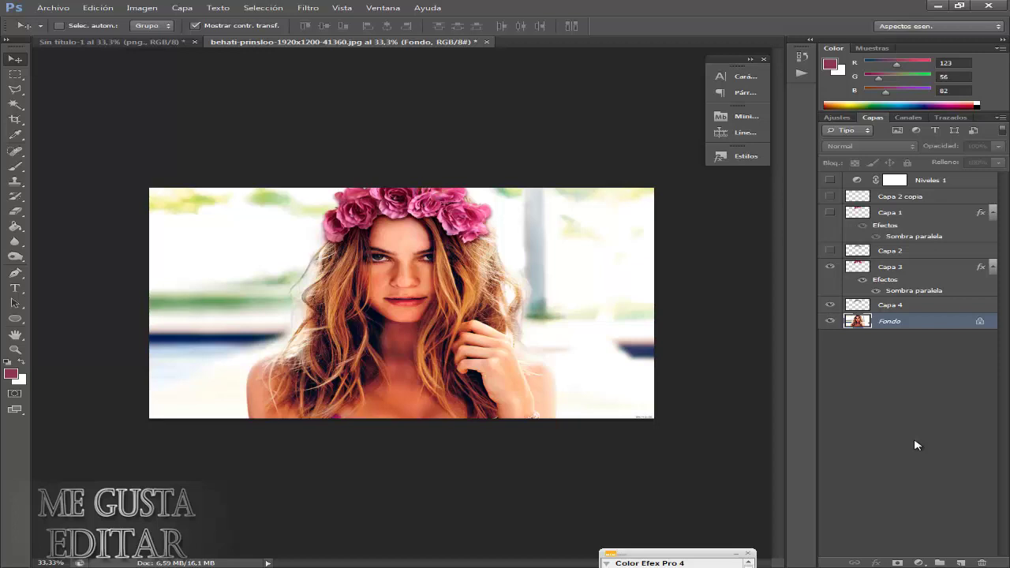
# Step: Add a Niveles adjustment layer above Fondo at input levels 0, 1.00, 255, then close Propiedades
pyautogui.click(919, 562)
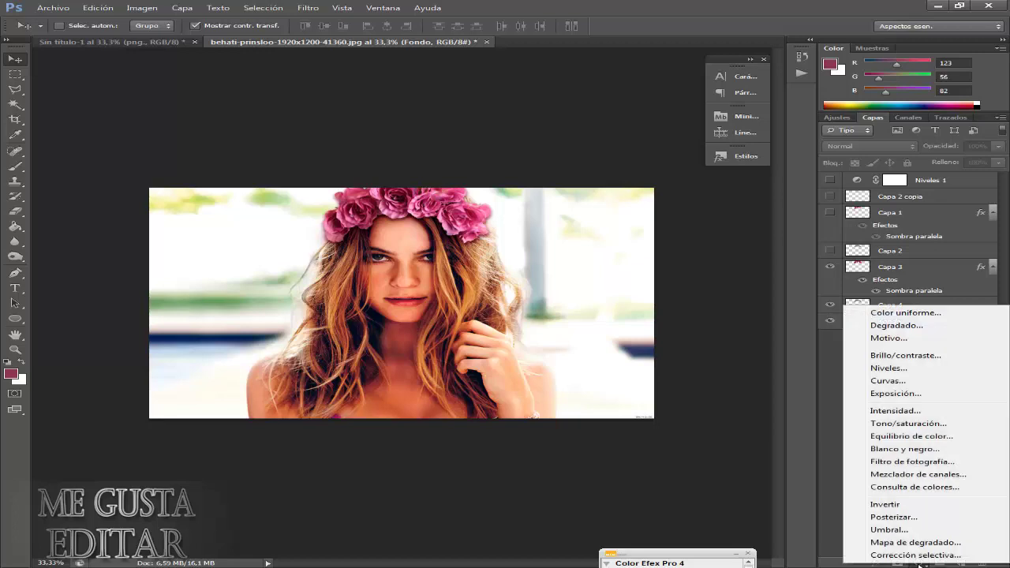
pyautogui.click(886, 368)
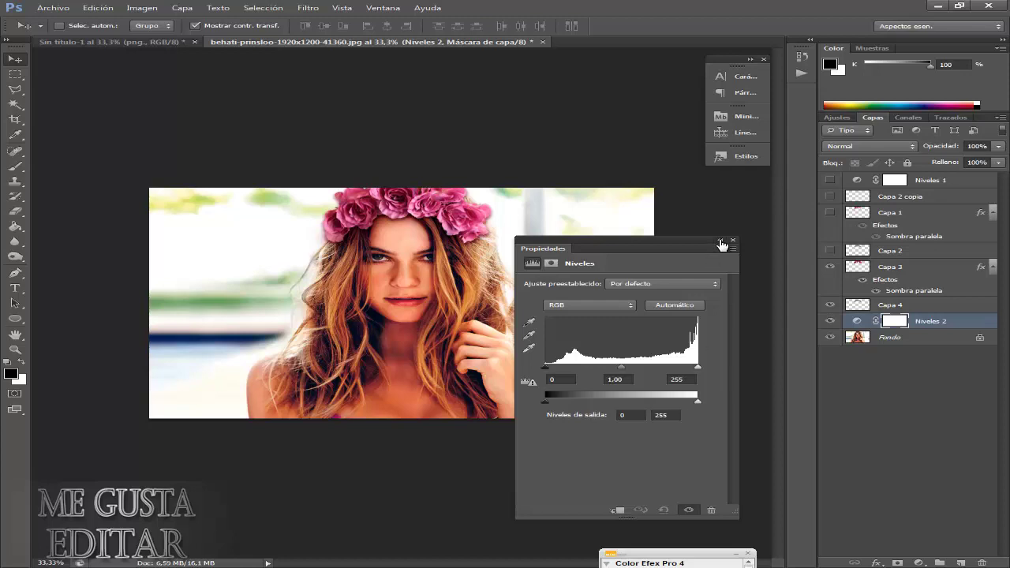
pyautogui.click(733, 240)
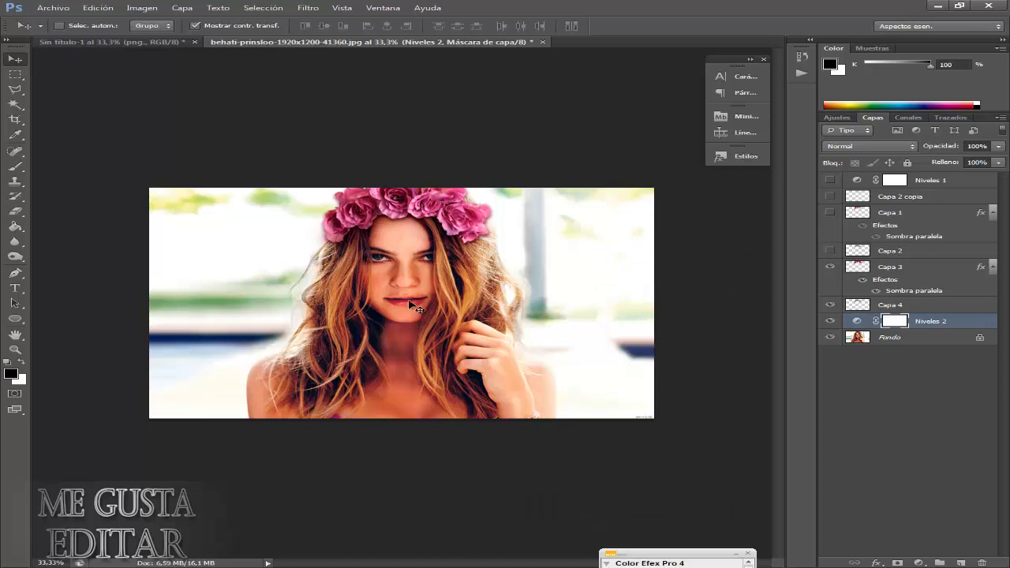